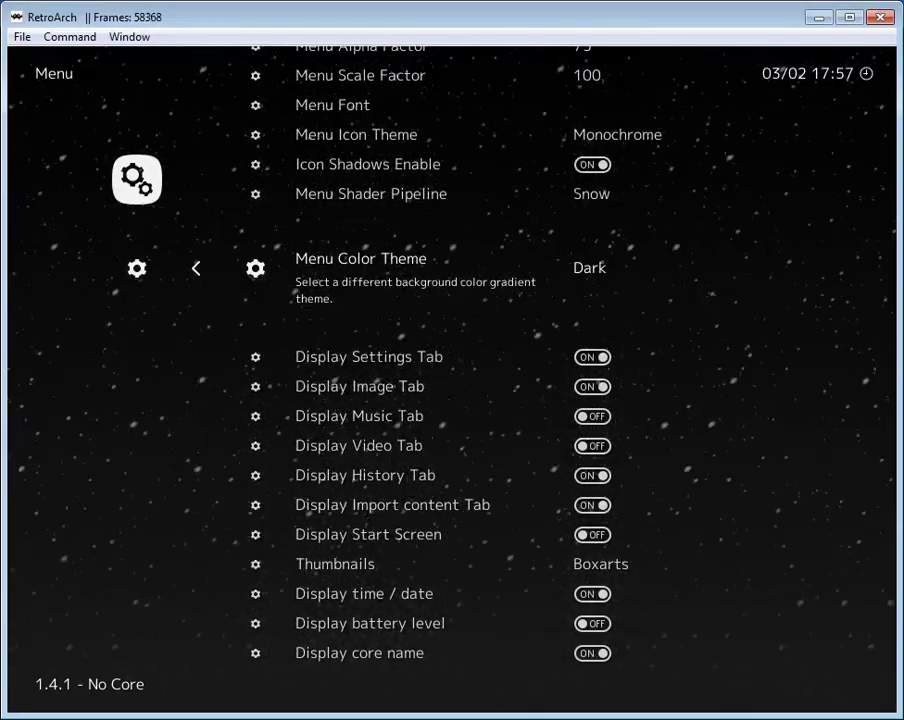
# Preview all the Menu Color Theme options, from Plain through Volcanic Red, cycling back to Dark
pyautogui.press('Right')
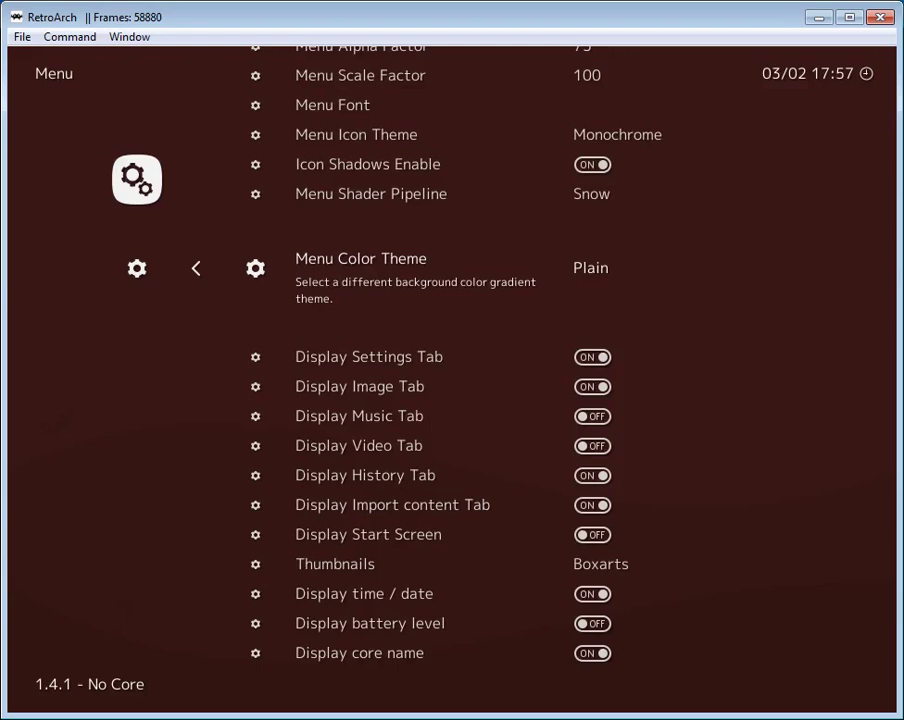
pyautogui.press('Right')
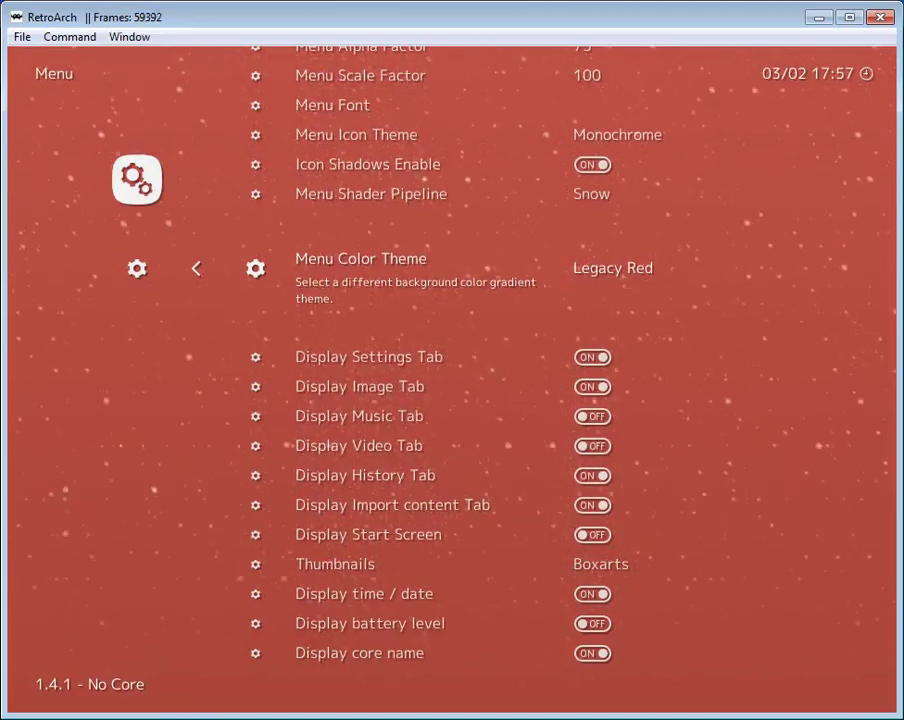
pyautogui.press('Right')
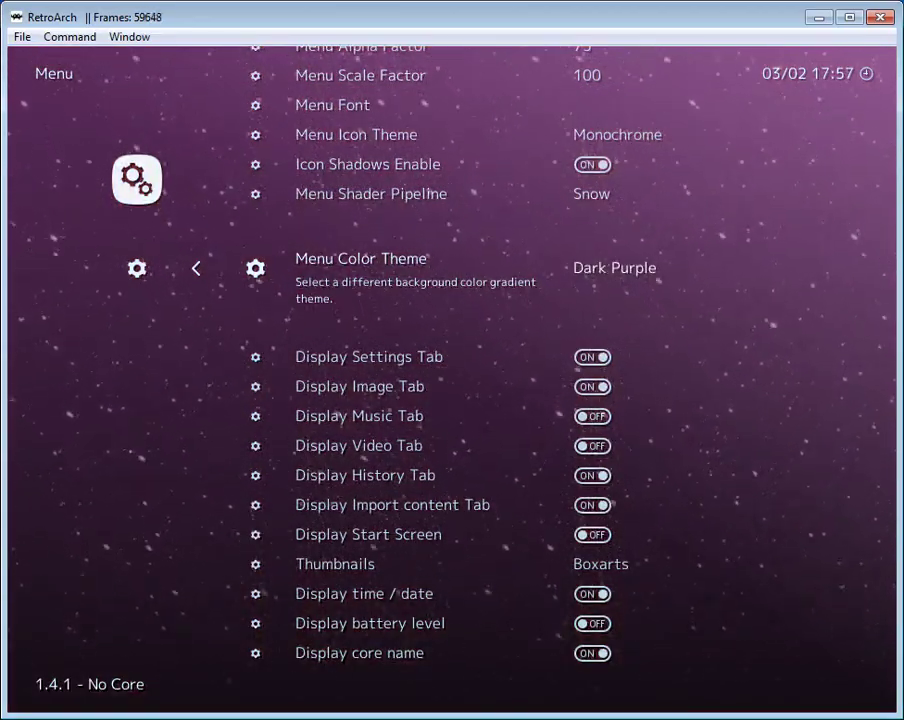
pyautogui.press('Right')
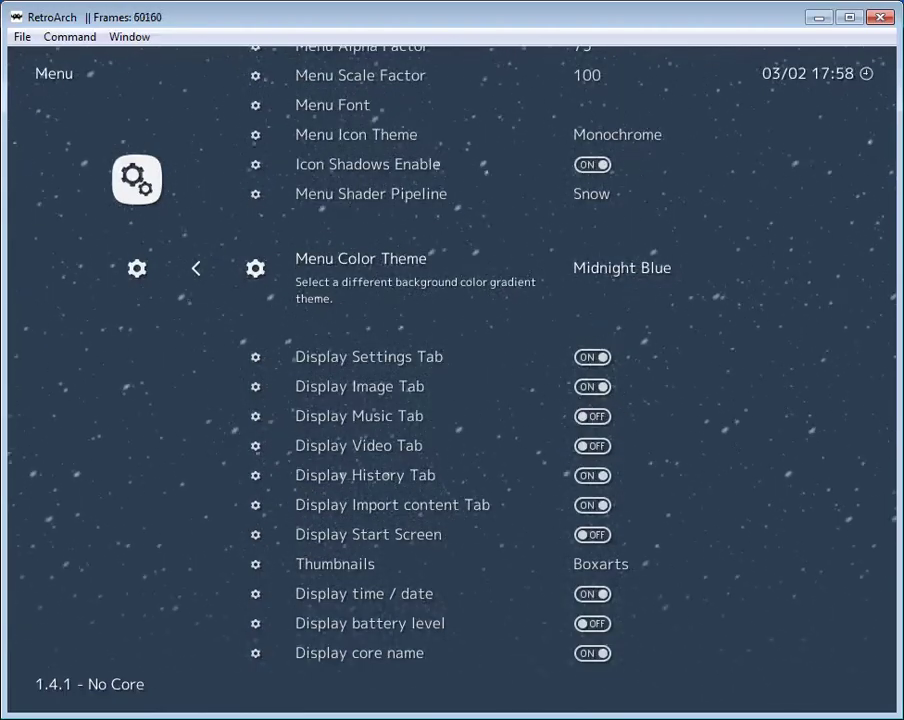
pyautogui.press('Right')
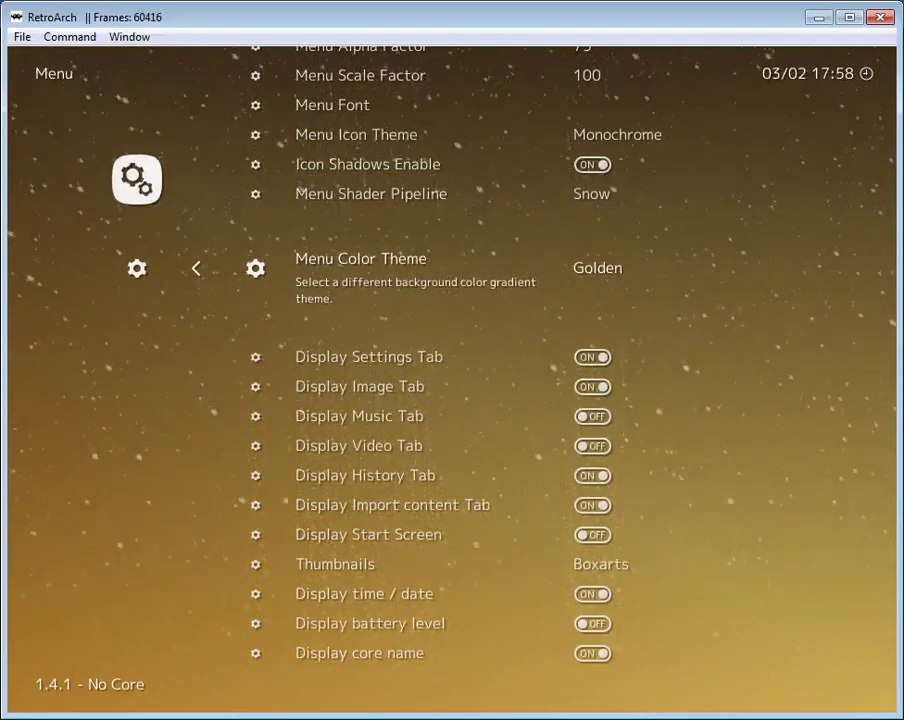
pyautogui.press('Right')
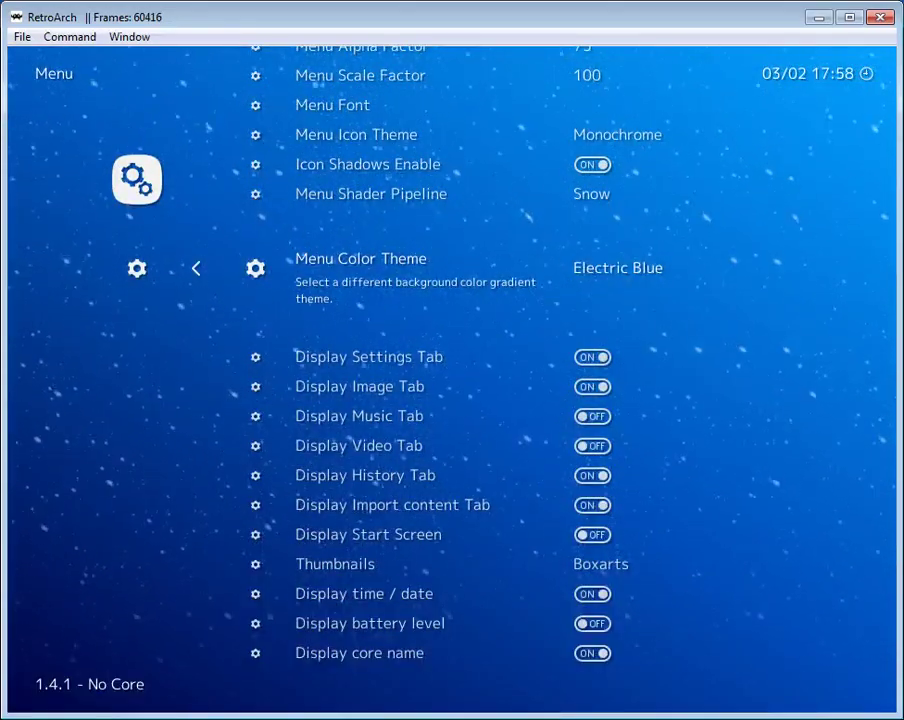
pyautogui.press('Right')
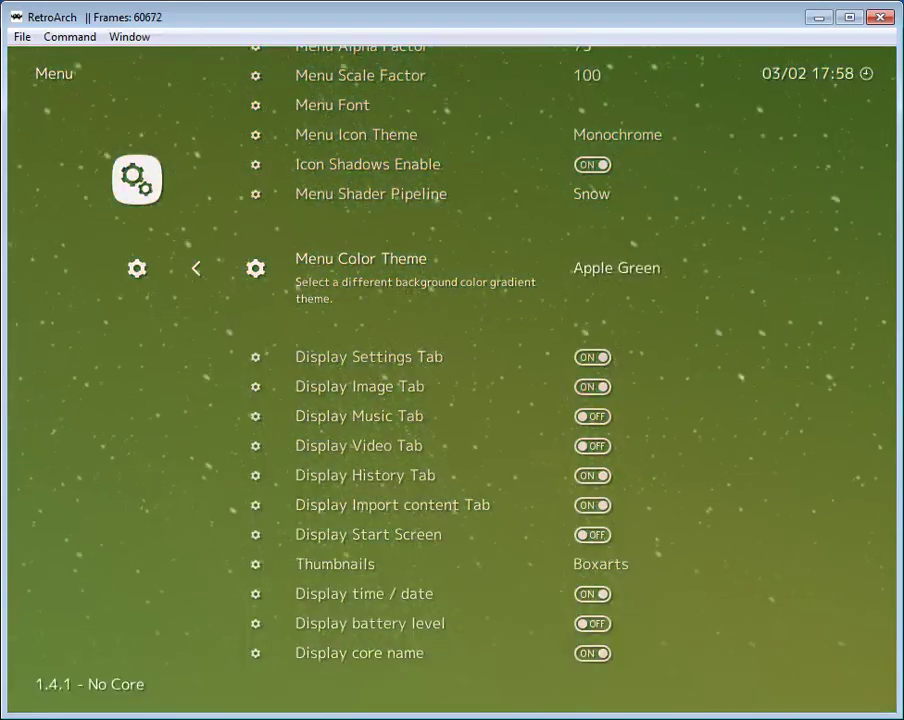
pyautogui.press('Right')
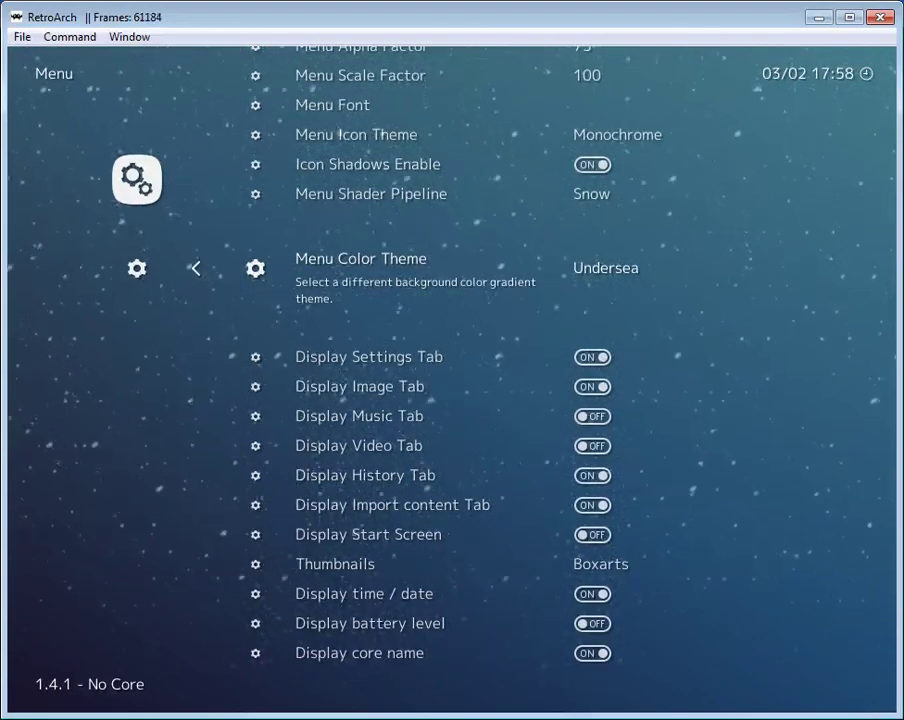
pyautogui.press('Right')
pyautogui.press('Right')
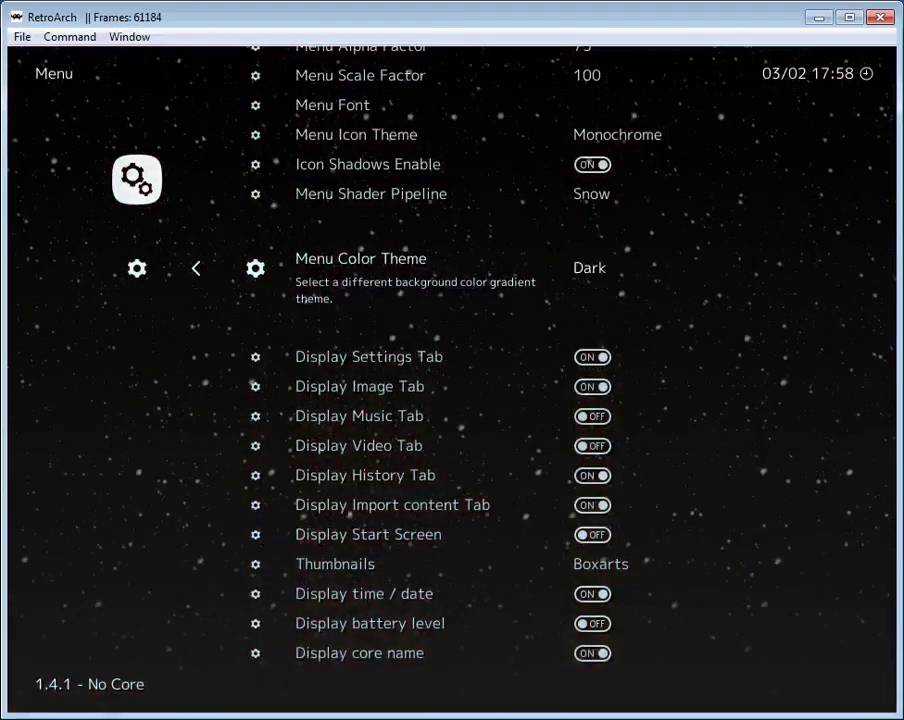
pyautogui.press('Right')
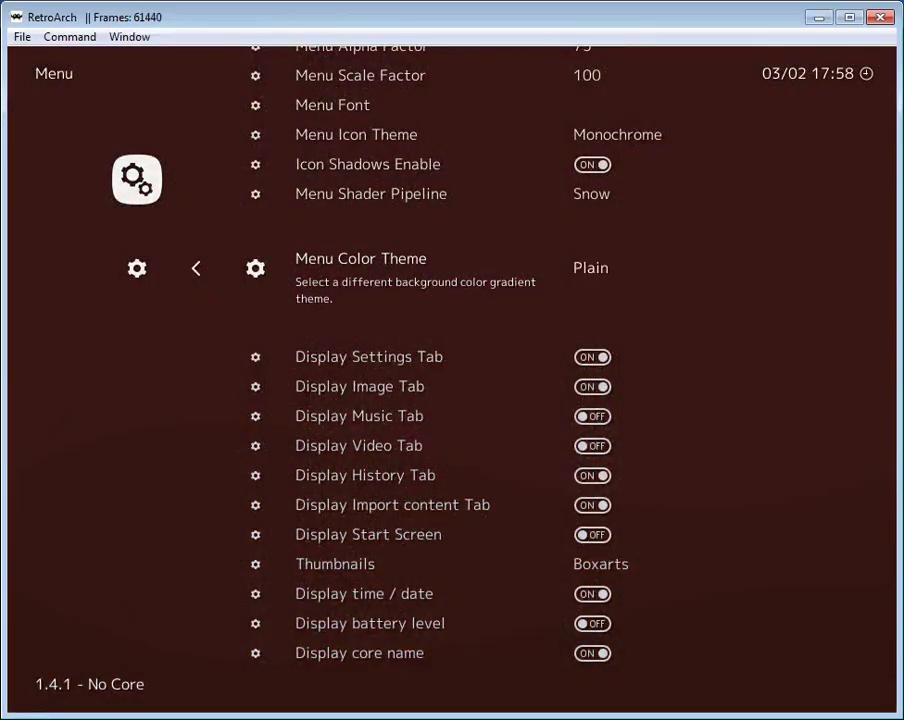
pyautogui.press('Right')
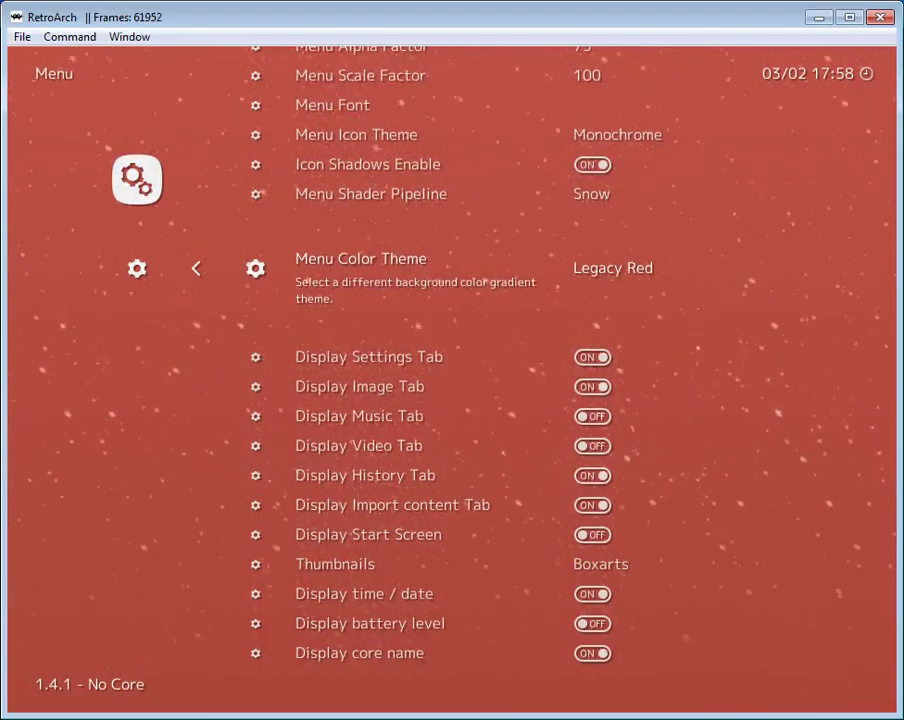
pyautogui.press('Right')
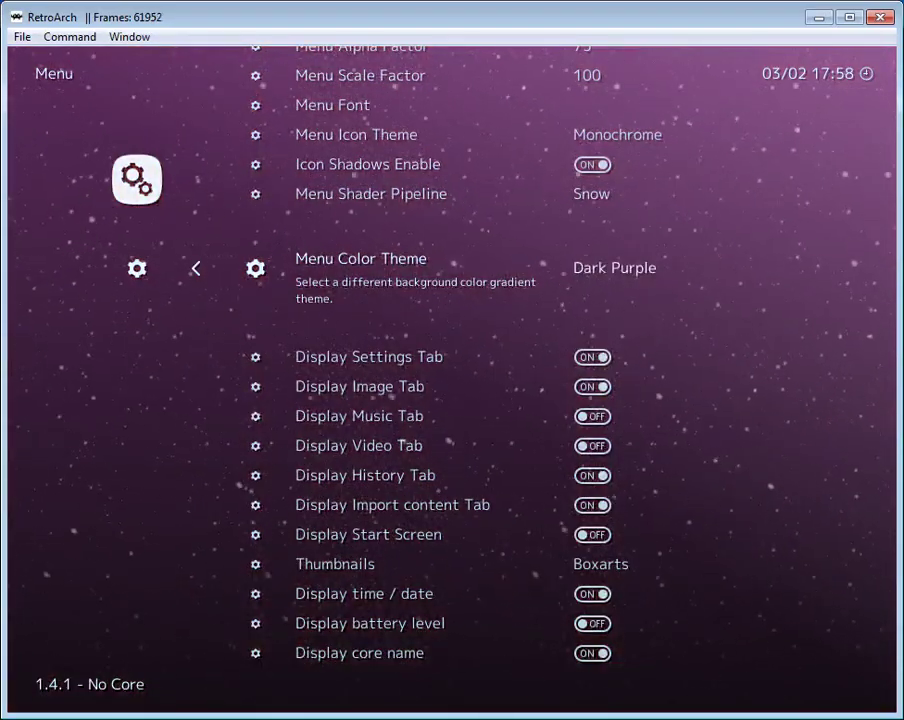
pyautogui.press('Right')
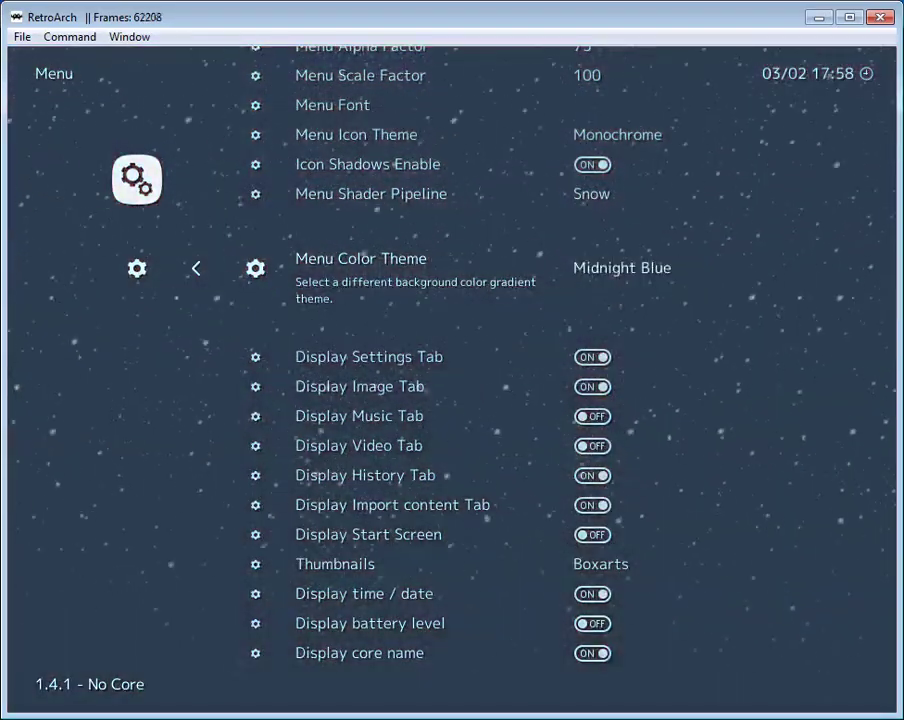
pyautogui.press('Right')
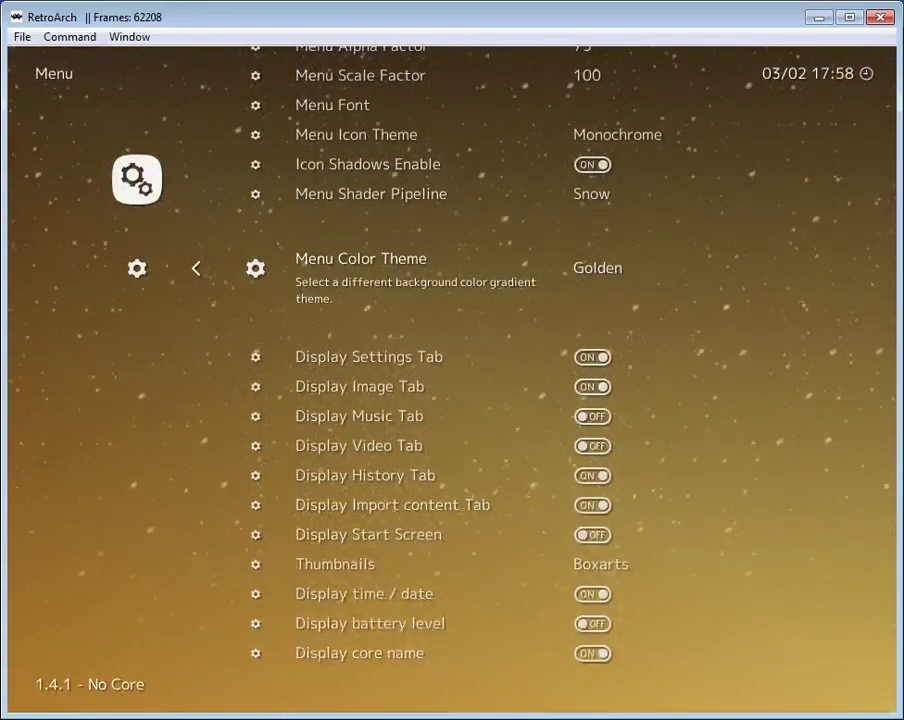
pyautogui.press('Right')
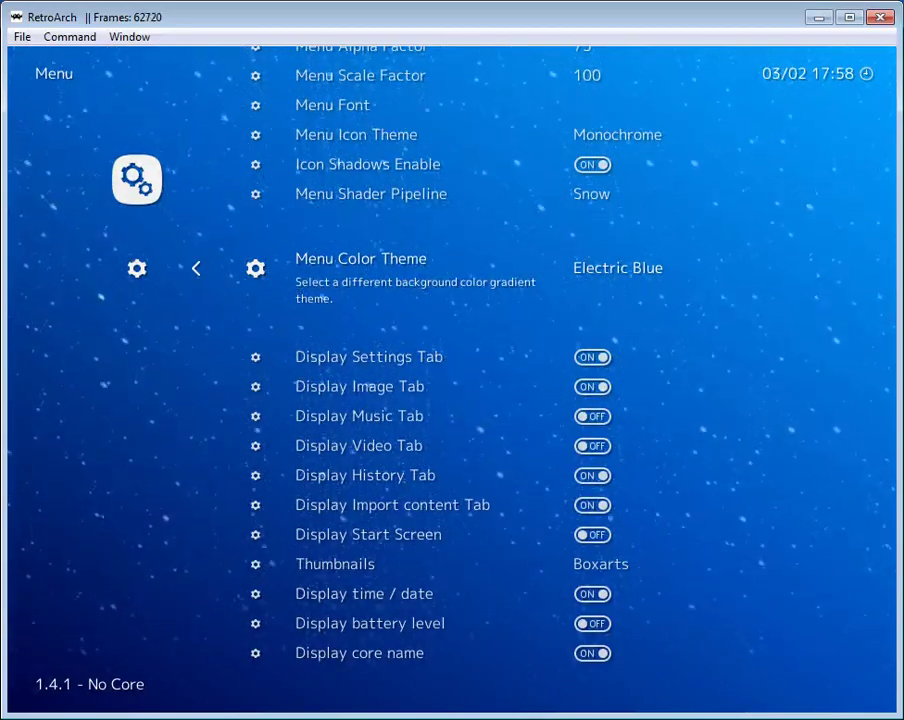
pyautogui.press('Right')
pyautogui.press('Right')
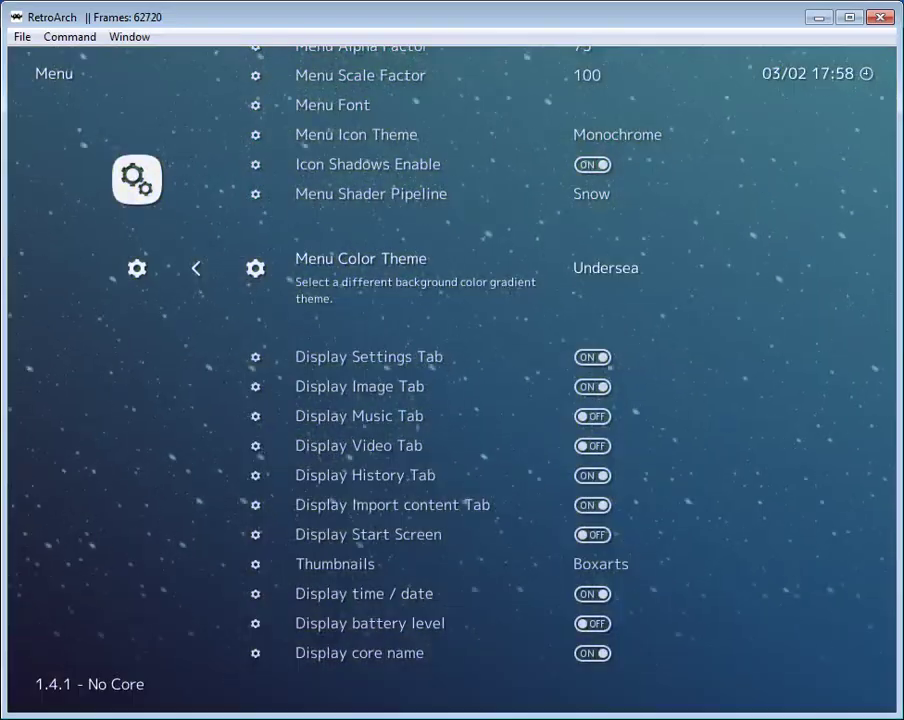
pyautogui.press('Right')
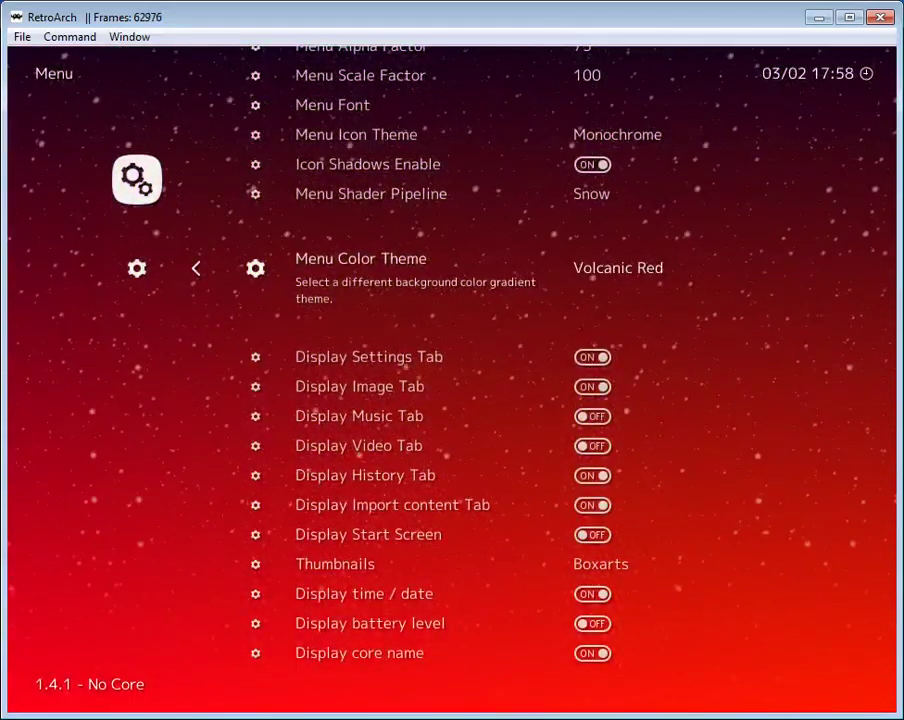
pyautogui.press('Right')
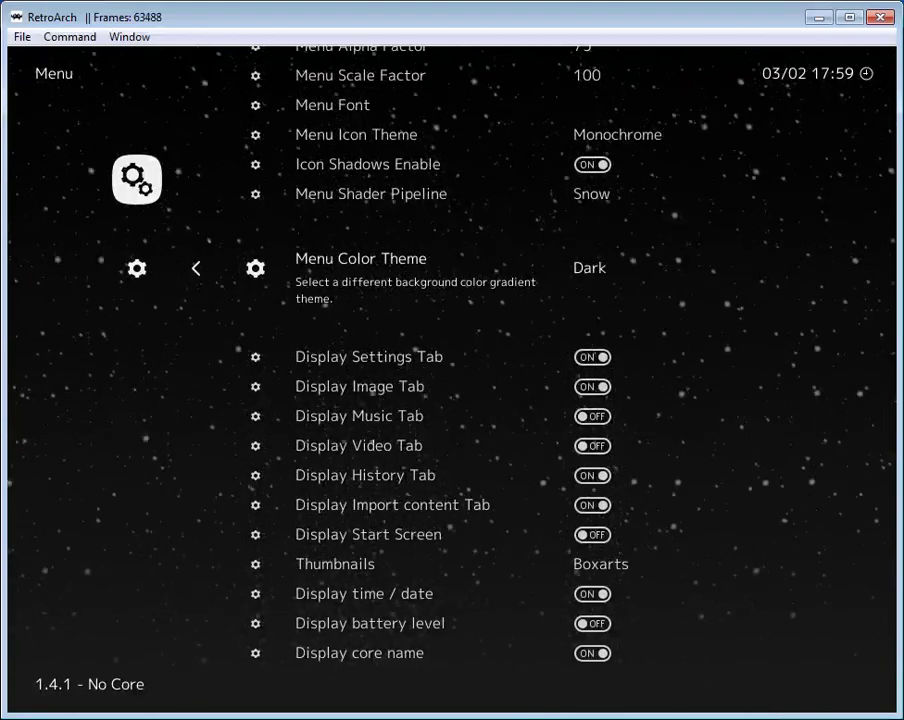
# Set the Menu Color Theme to Midnight Blue
pyautogui.press('Right')
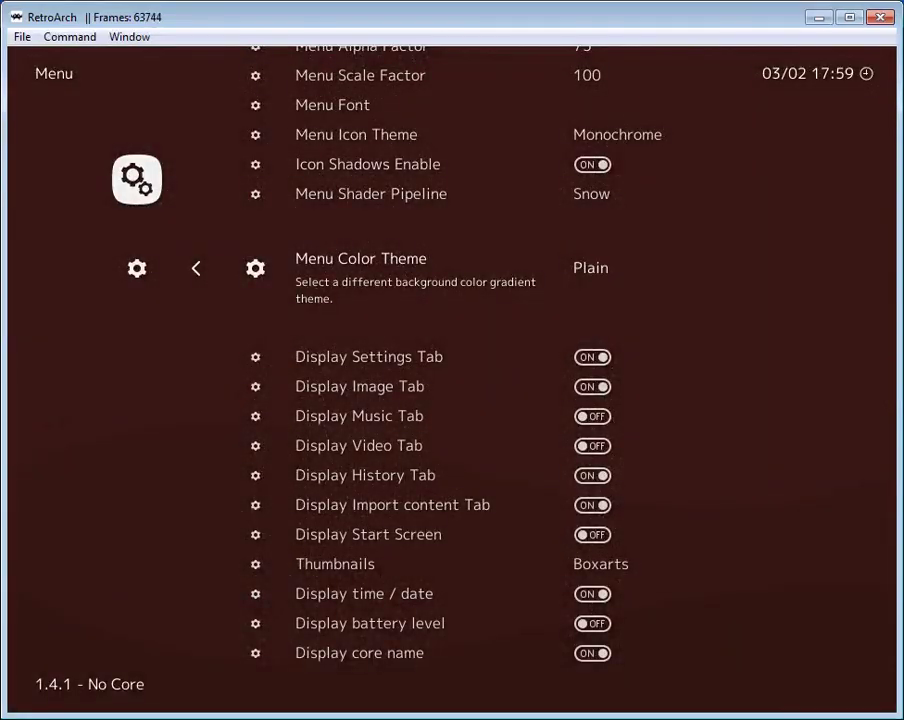
pyautogui.press('Right')
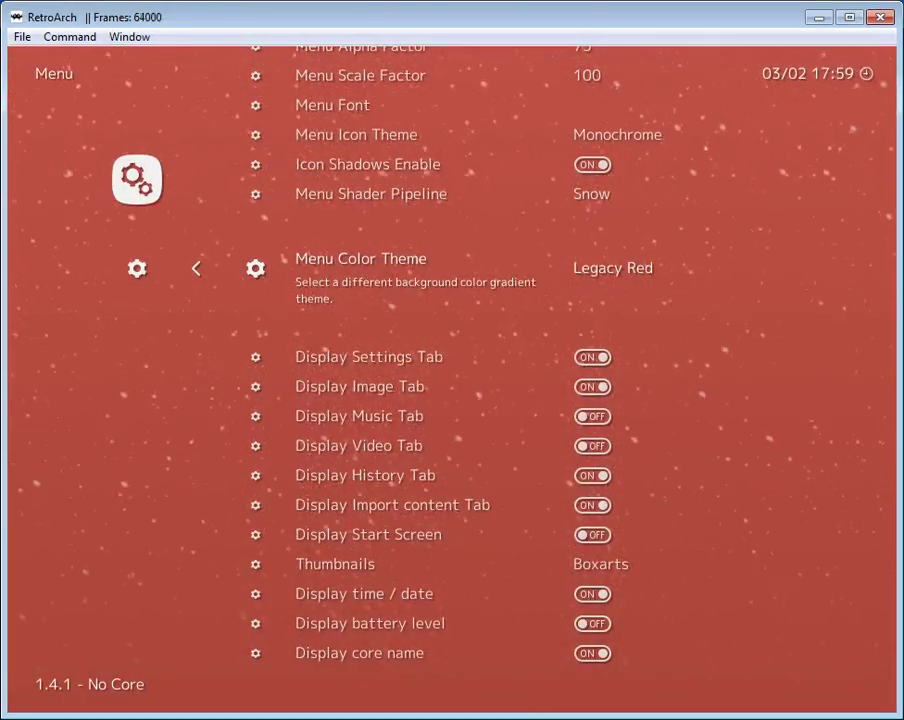
pyautogui.press('Right')
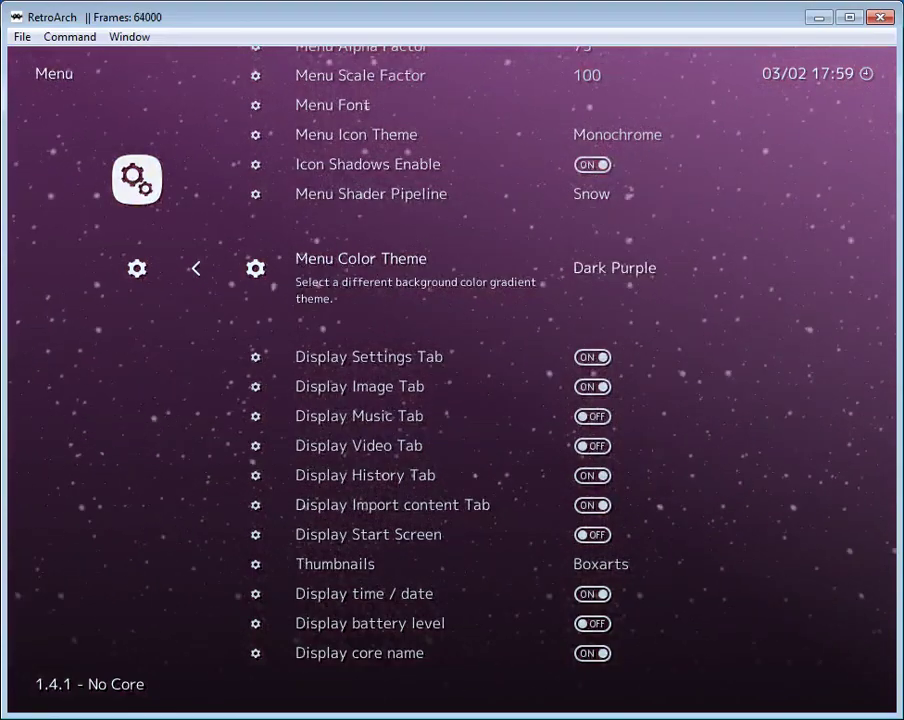
pyautogui.press('Right')
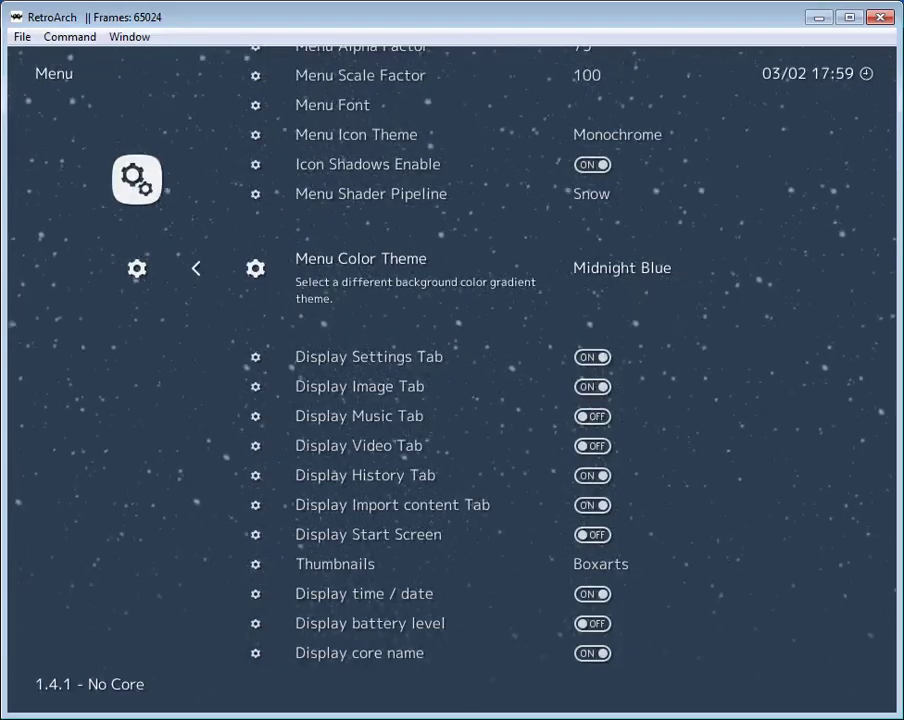
# Preview the Menu Shader Pipeline effects, including Bokeh, off, Ribbon (simplified), Ribbon and Simple Snow, and return the setting to Snow
pyautogui.press('Up')
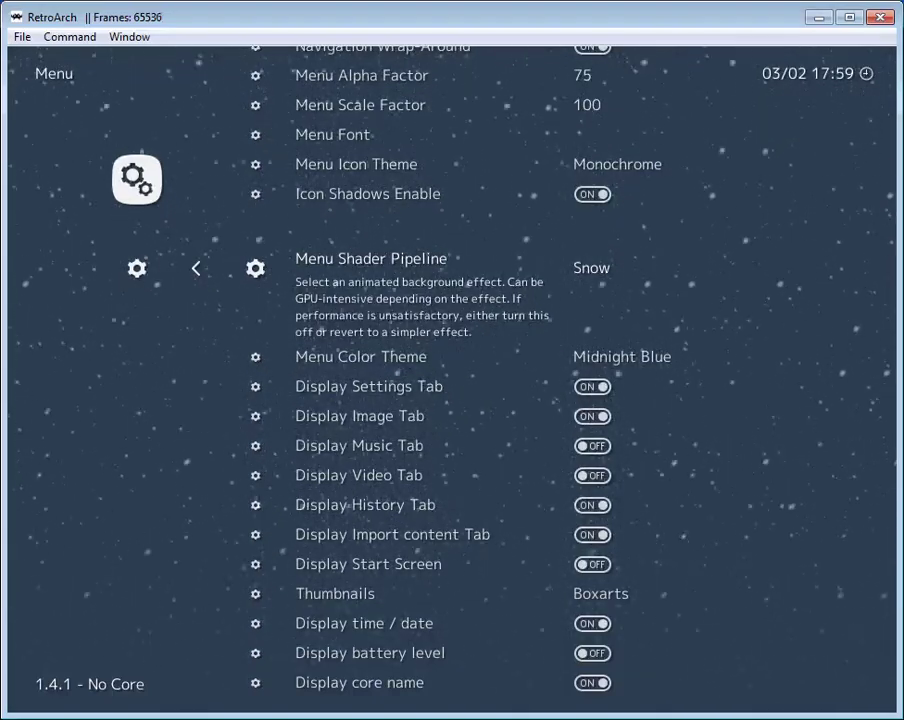
pyautogui.press('Right')
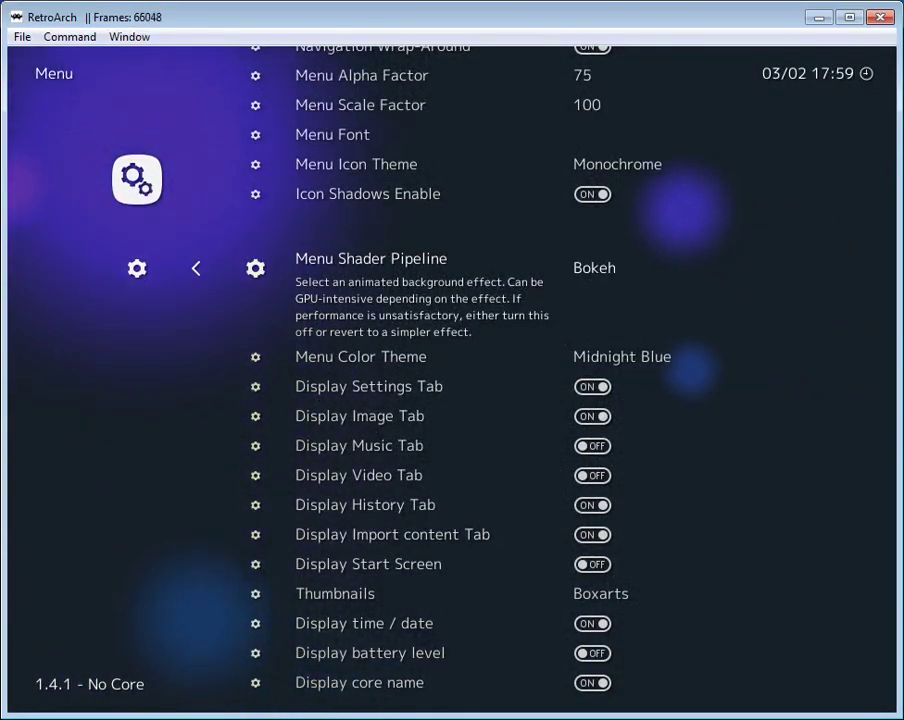
pyautogui.press('Right')
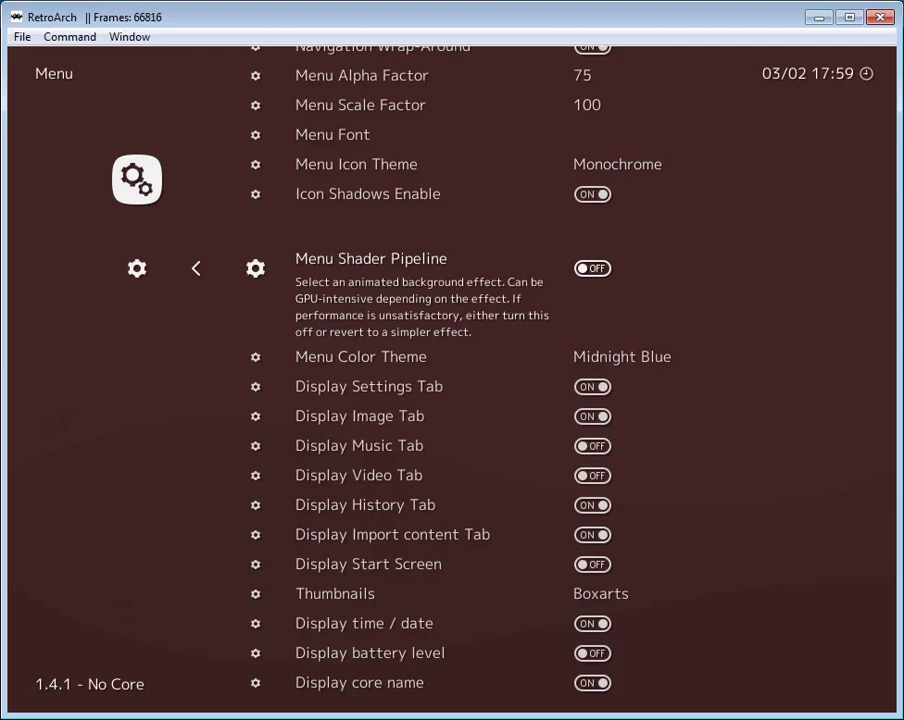
pyautogui.press('Right')
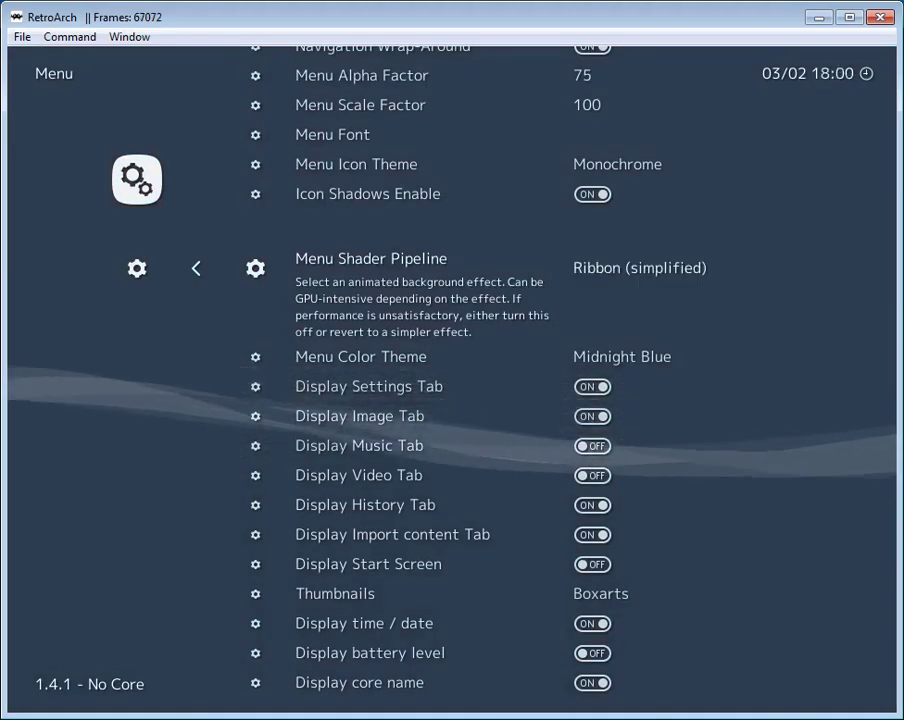
pyautogui.press('Left')
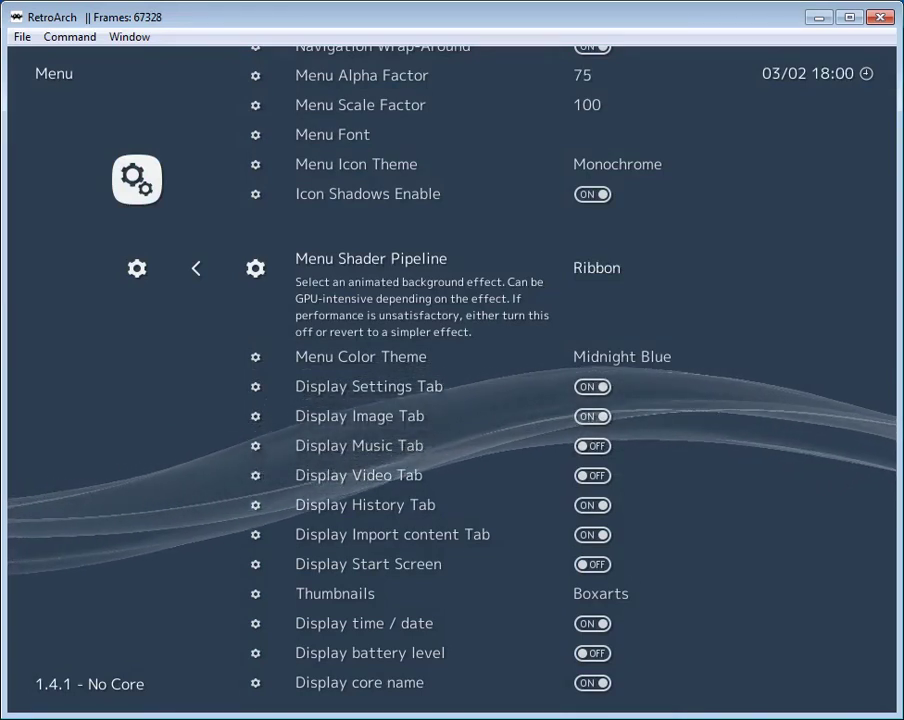
pyautogui.press('Right')
pyautogui.press('Right')
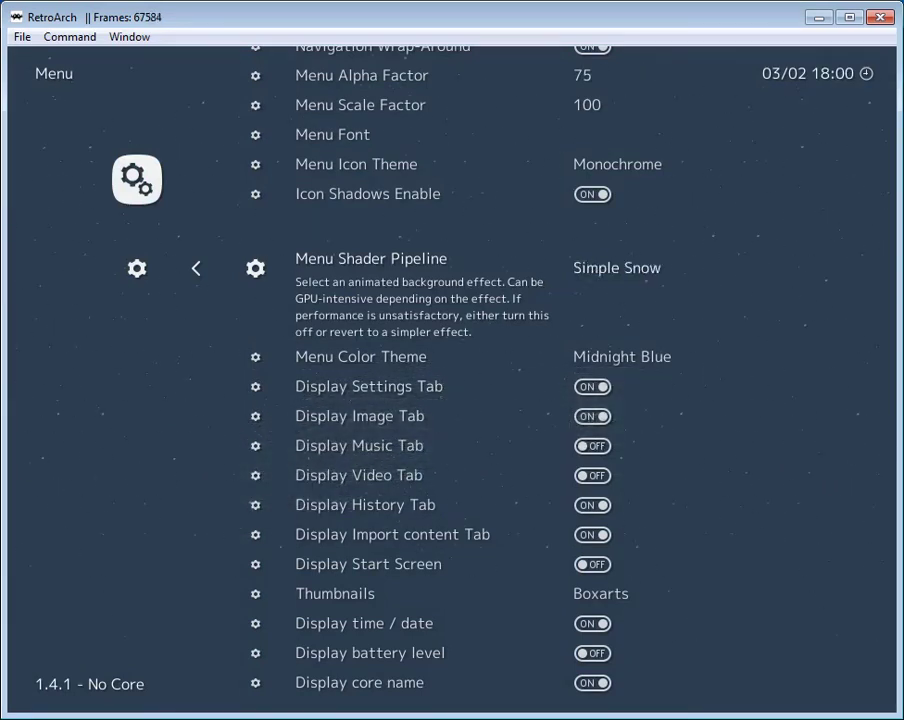
pyautogui.press('Right')
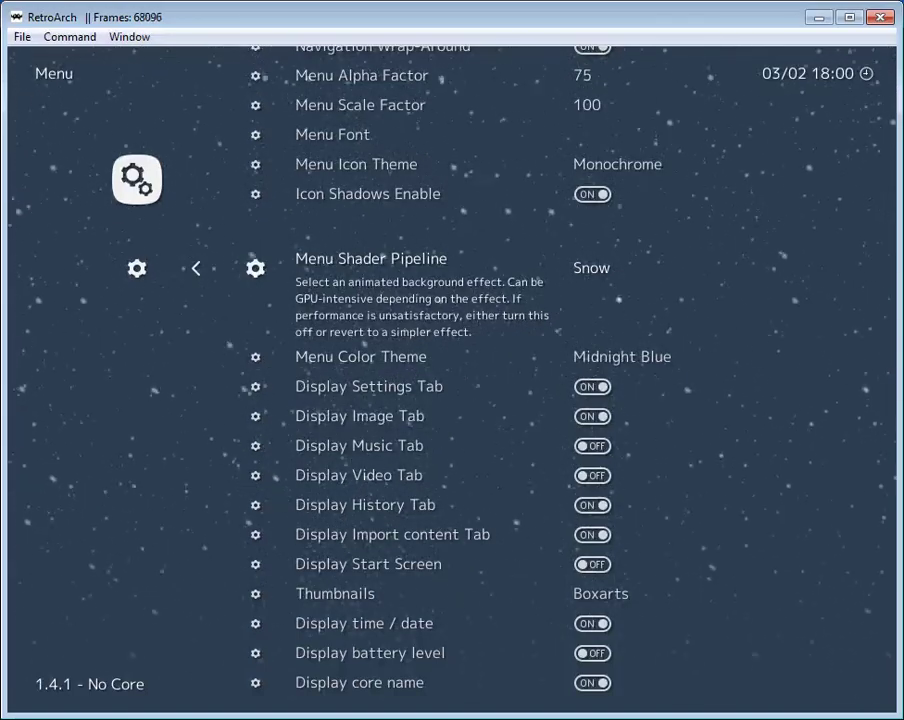
# Leave the menu appearance settings and go back to the Main Menu
pyautogui.press('BackSpace')
pyautogui.press('BackSpace')
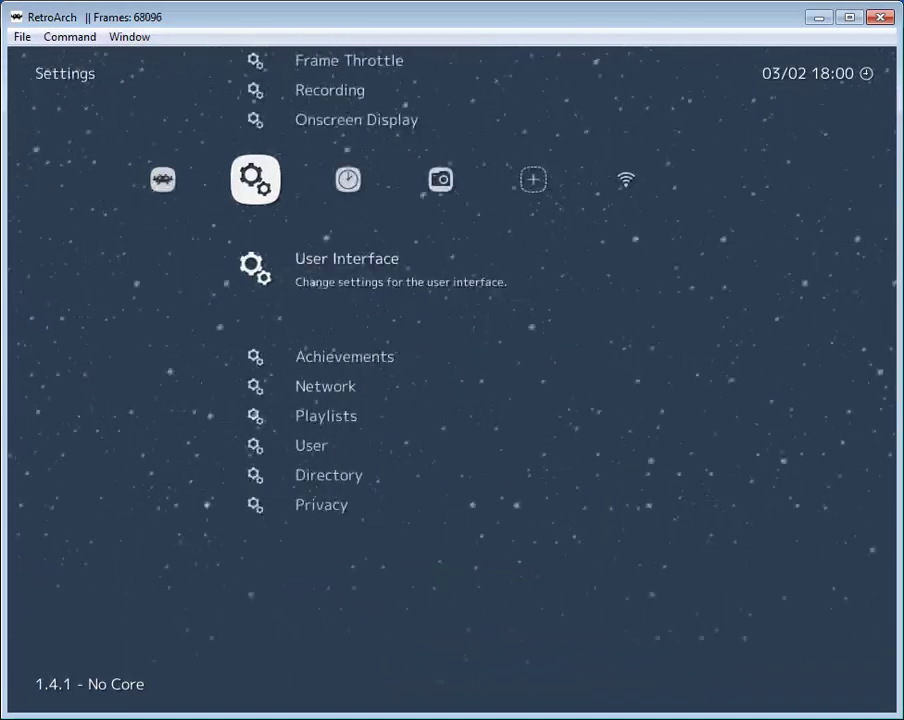
pyautogui.press('Left')
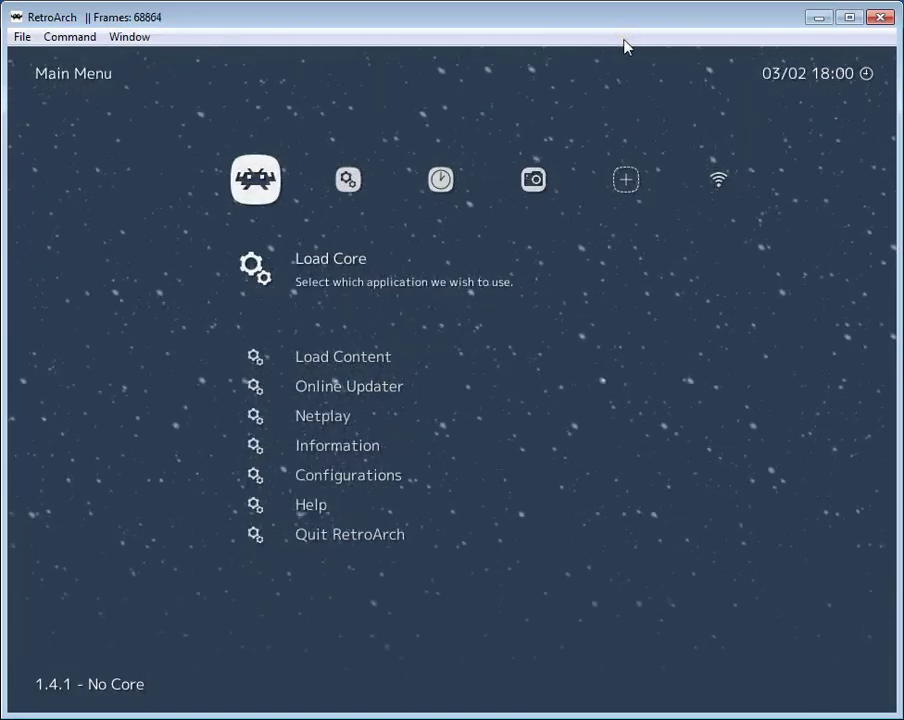
pyautogui.click(600, 28)
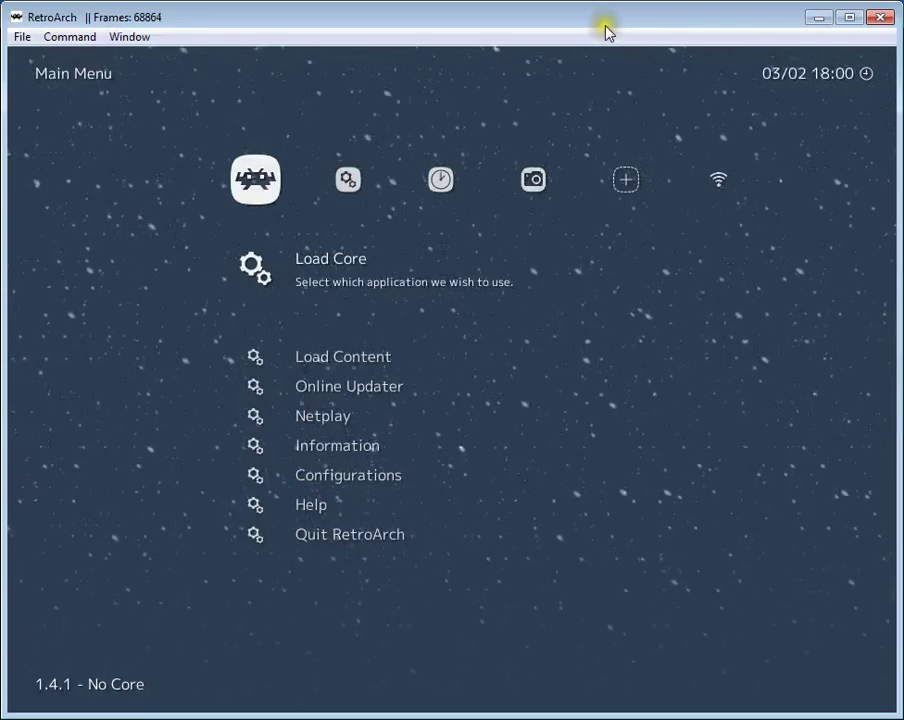
# Open the Menu appearance settings within the User Interface section of Settings
pyautogui.press('Right')
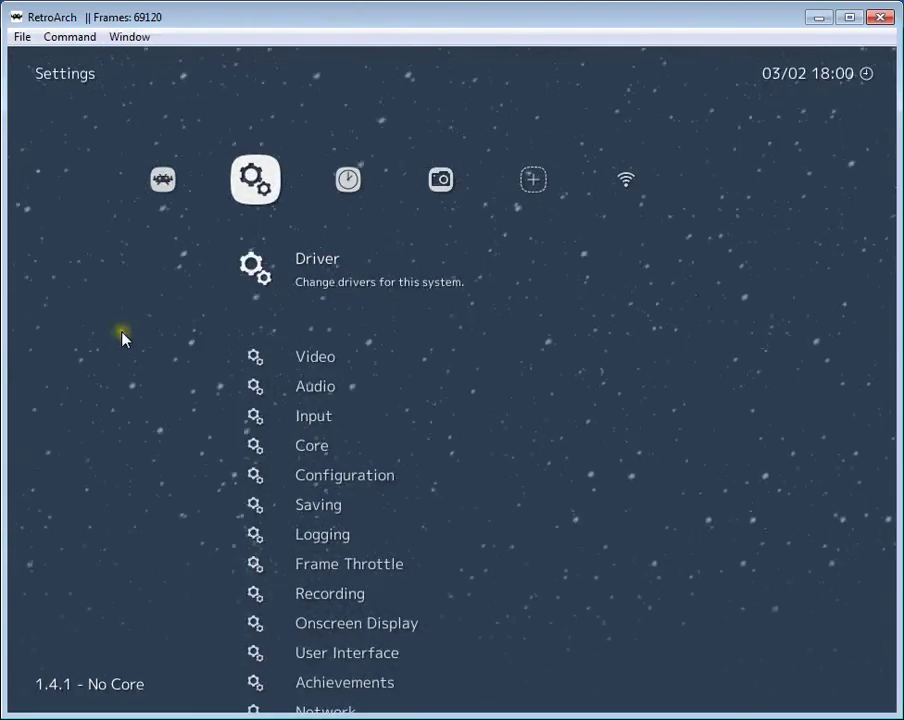
pyautogui.press('Down')
pyautogui.press('Down')
pyautogui.press('Down')
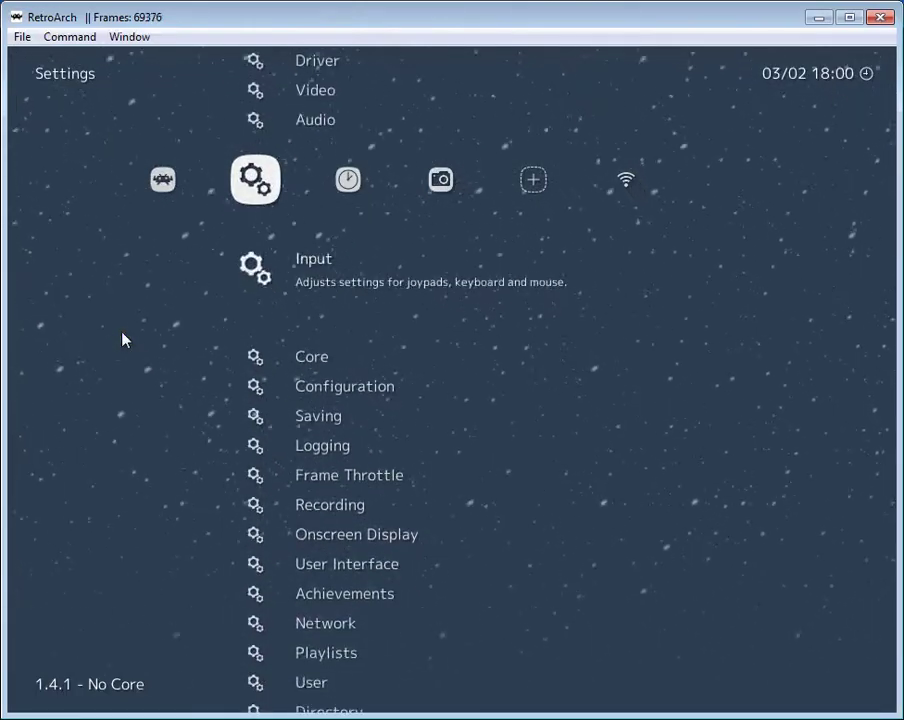
pyautogui.press('Down')
pyautogui.press('Down')
pyautogui.press('Down')
pyautogui.press('Down')
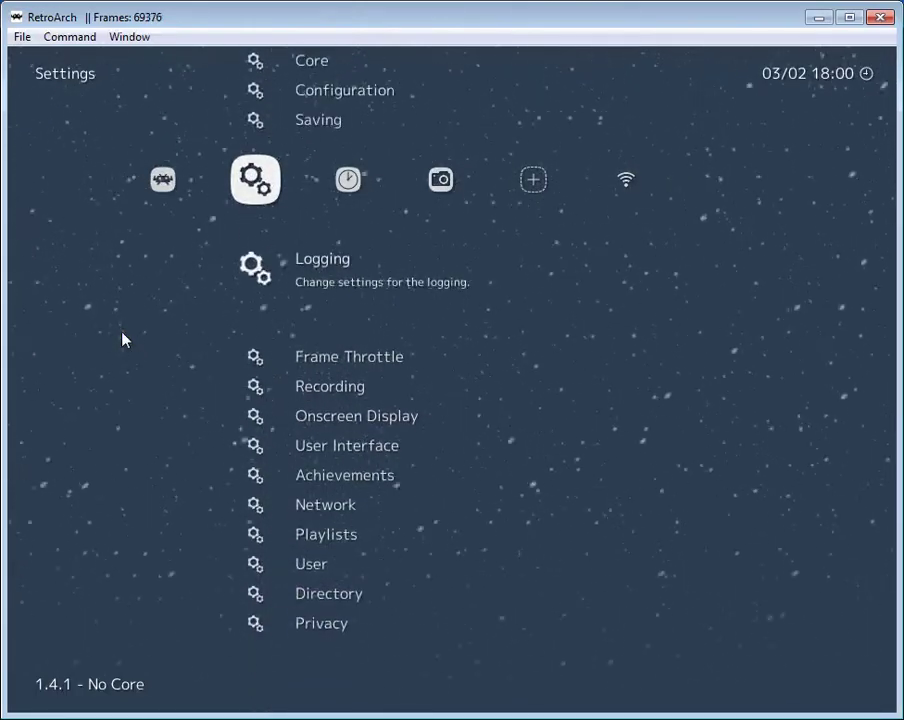
pyautogui.press('Down')
pyautogui.press('Down')
pyautogui.press('Down')
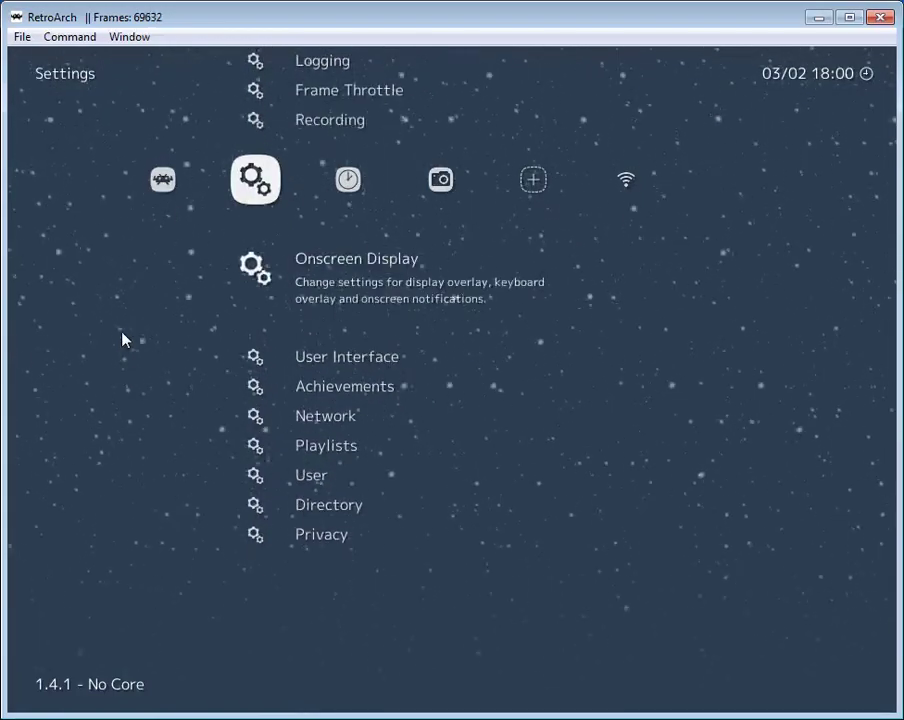
pyautogui.press('Down')
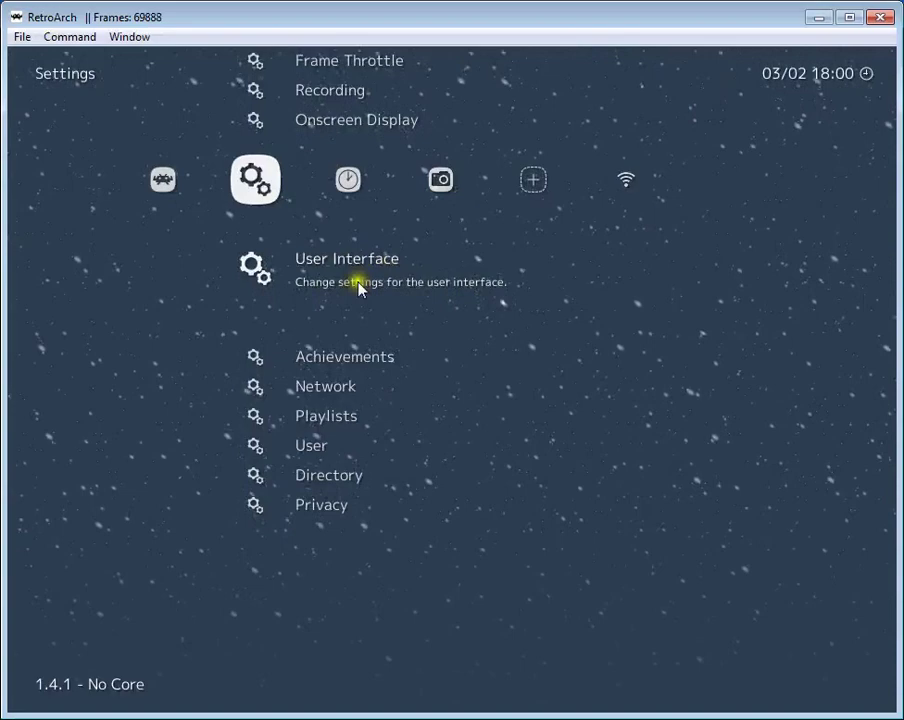
pyautogui.click(258, 276)
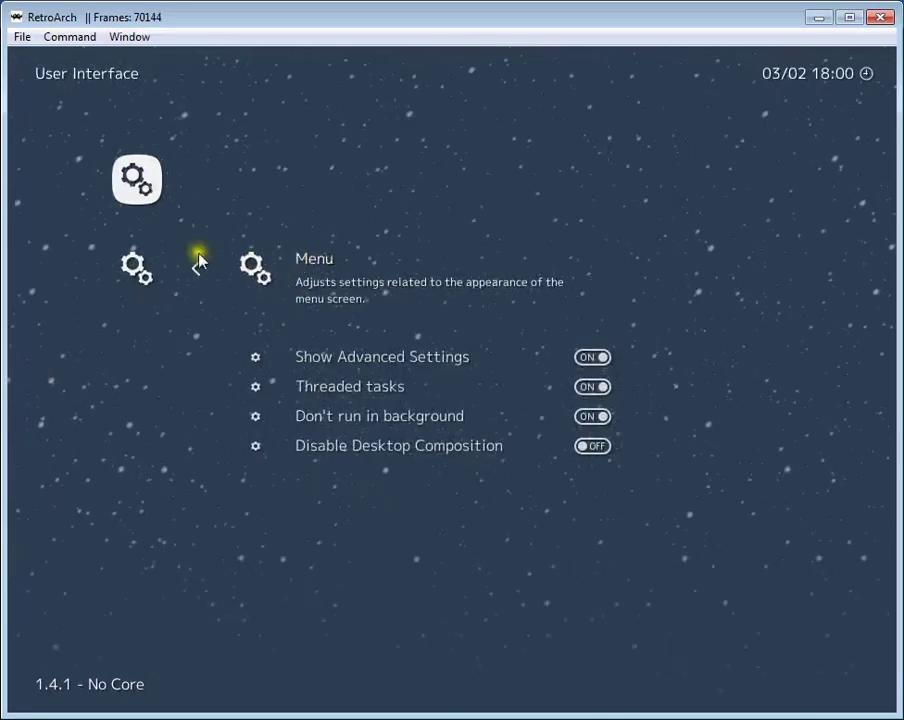
pyautogui.click(258, 272)
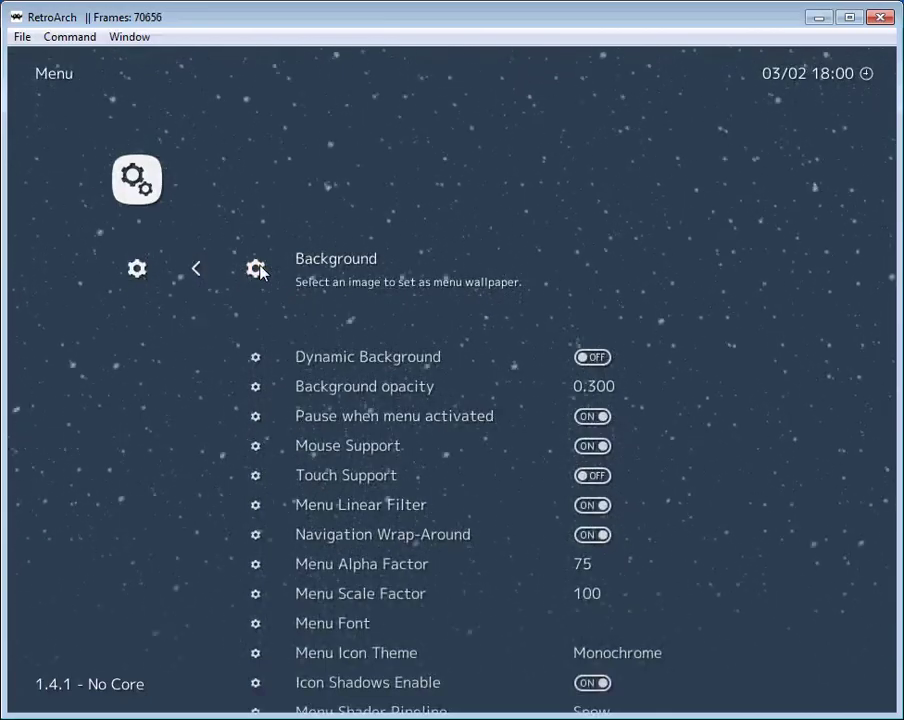
# Locate the Menu Shader Pipeline and Menu Color Theme options among the menu appearance settings and examine their descriptions
pyautogui.press('Down')
pyautogui.press('Down')
pyautogui.press('Down')
pyautogui.press('Down')
pyautogui.press('Down')
pyautogui.press('Down')
pyautogui.press('Down')
pyautogui.press('Down')
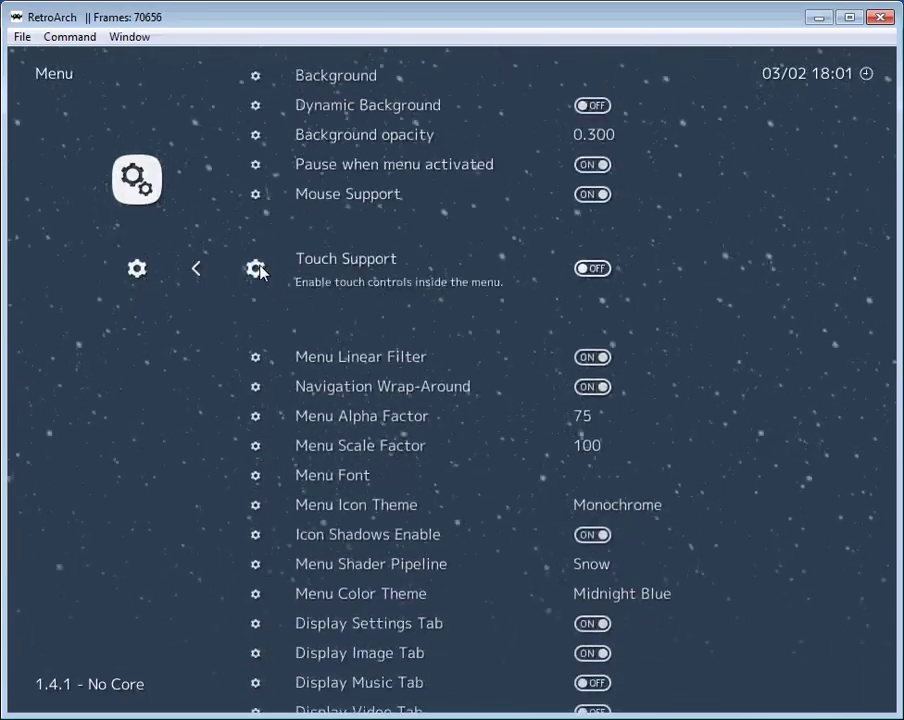
pyautogui.press('Down')
pyautogui.press('Down')
pyautogui.press('Down')
pyautogui.press('Down')
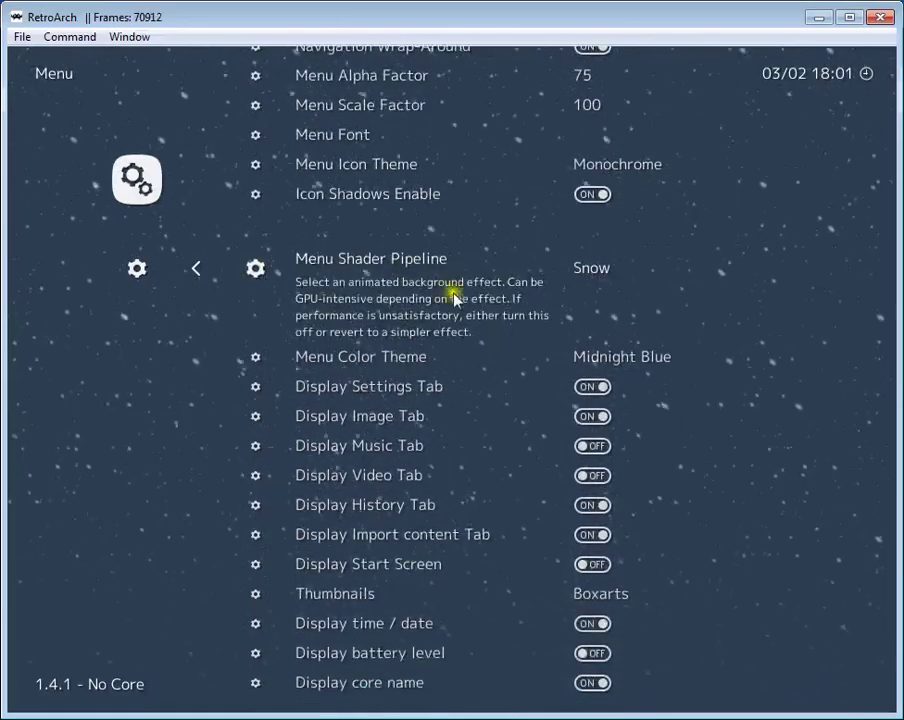
pyautogui.press('Down')
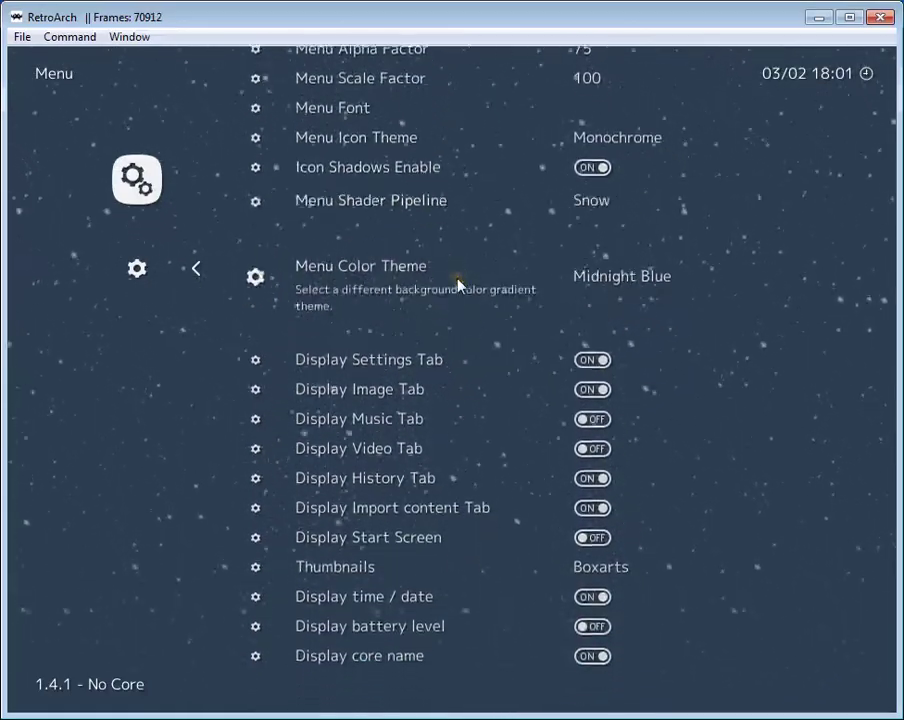